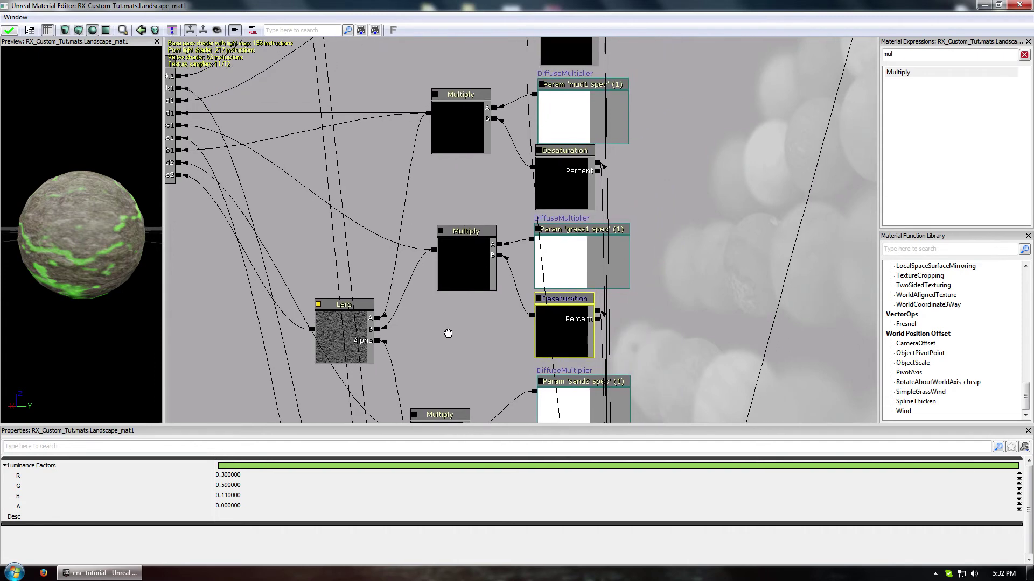
Step: Apply the changes made in the Landscape_mat1 graph to the original material
click(450, 245)
click(371, 314)
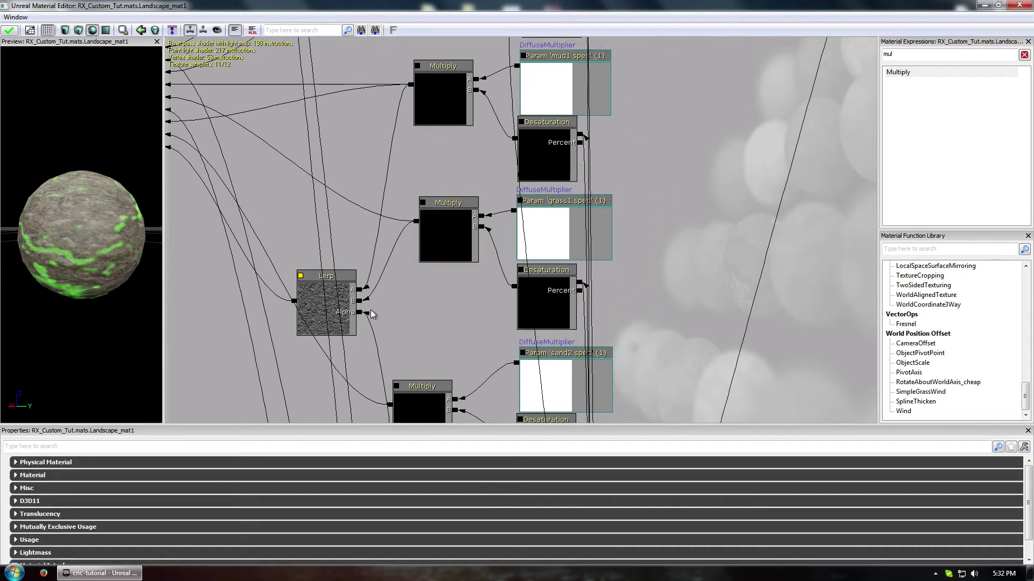
click(9, 31)
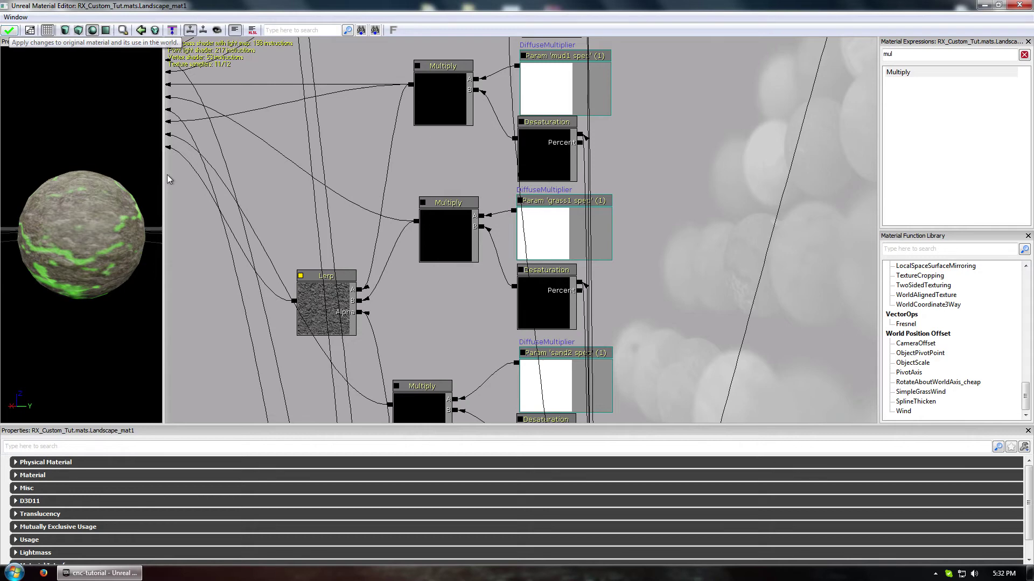
drag(206, 201, 351, 214)
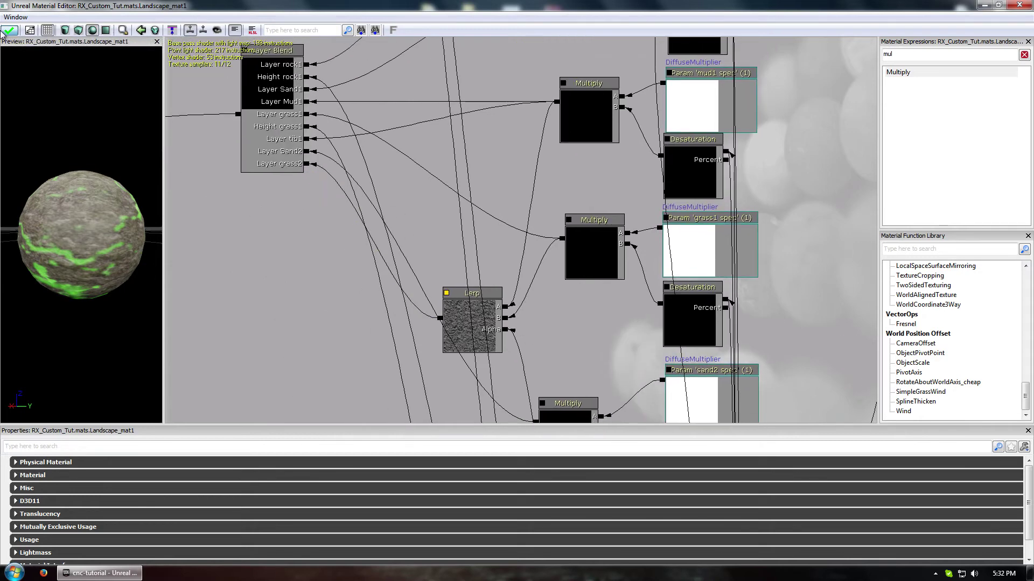
click(3, 32)
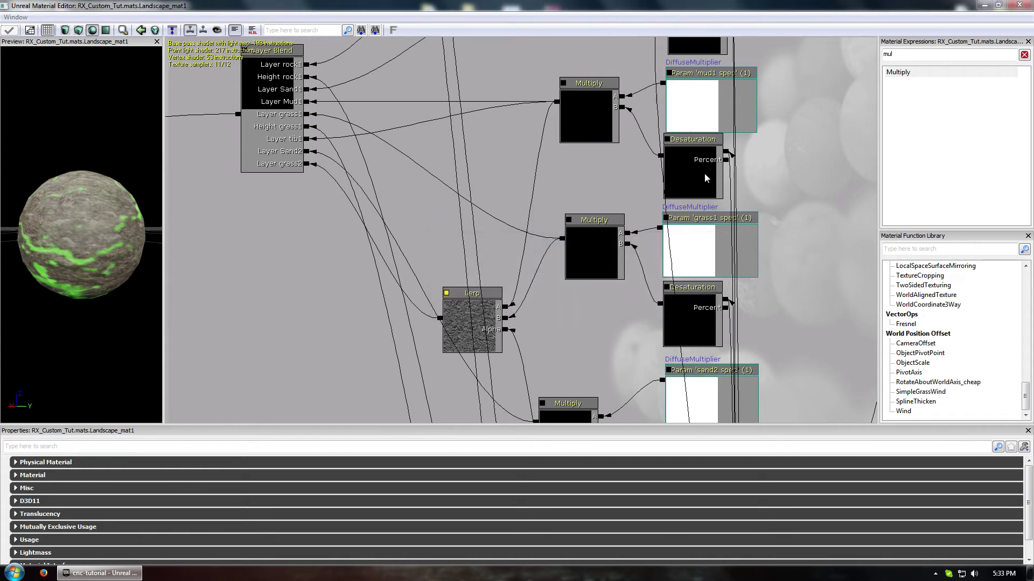
Step: Go to the grassy forest area of the level, open the selected landscape's properties and close the Landscape_mat1 material editor
drag(819, 203, 655, 85)
click(985, 5)
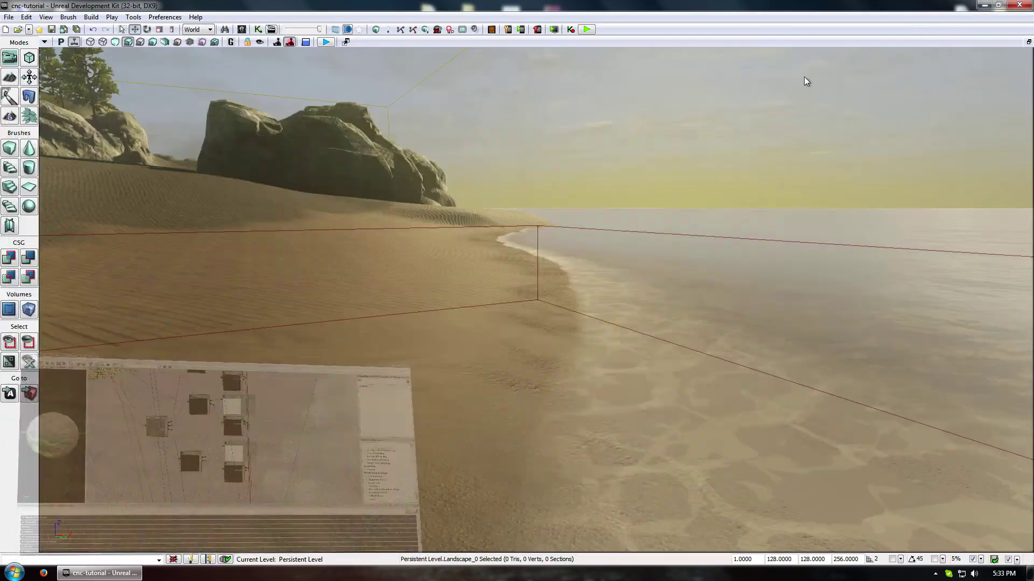
drag(806, 81, 709, 183)
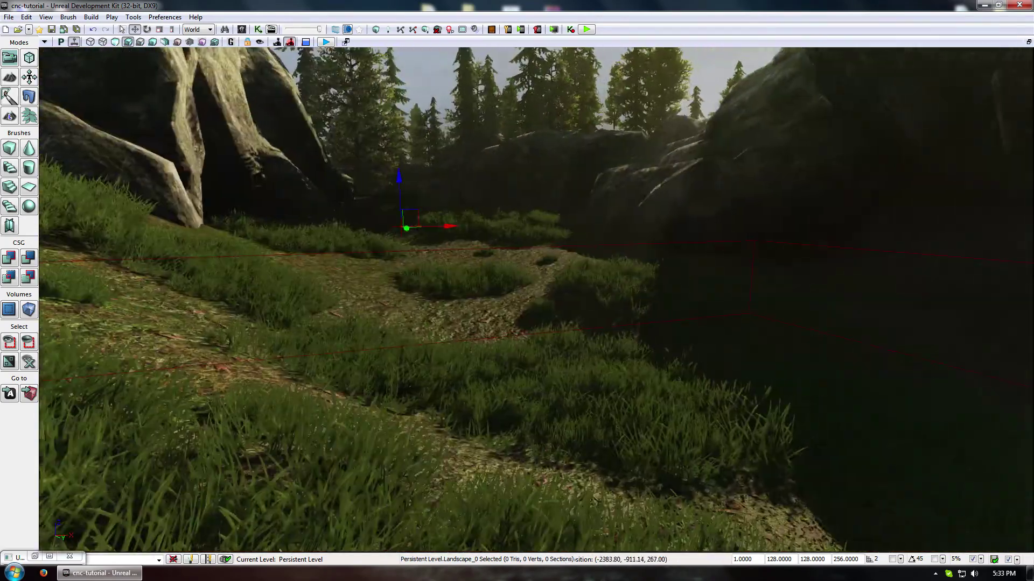
drag(464, 458, 472, 413)
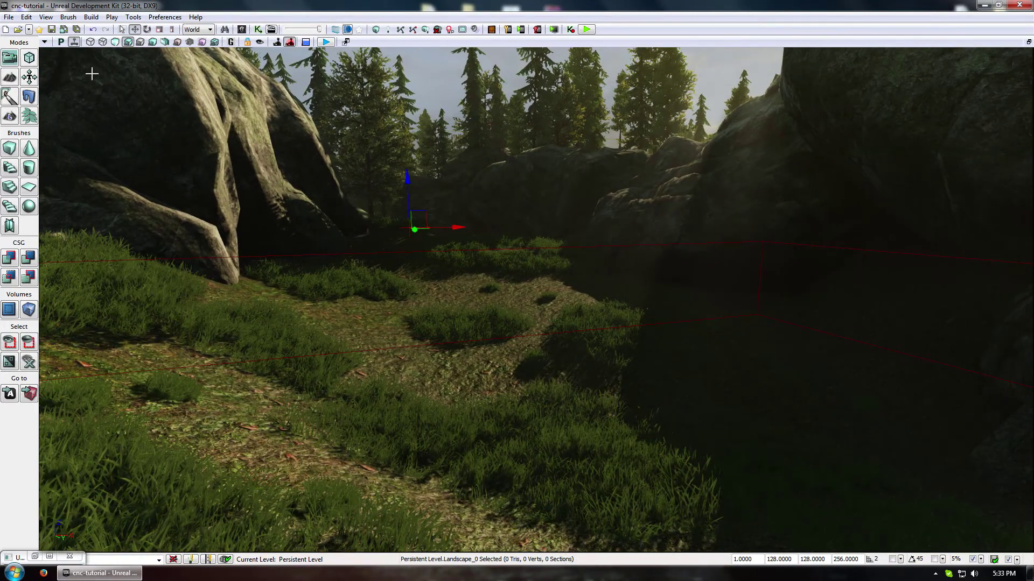
key(F4)
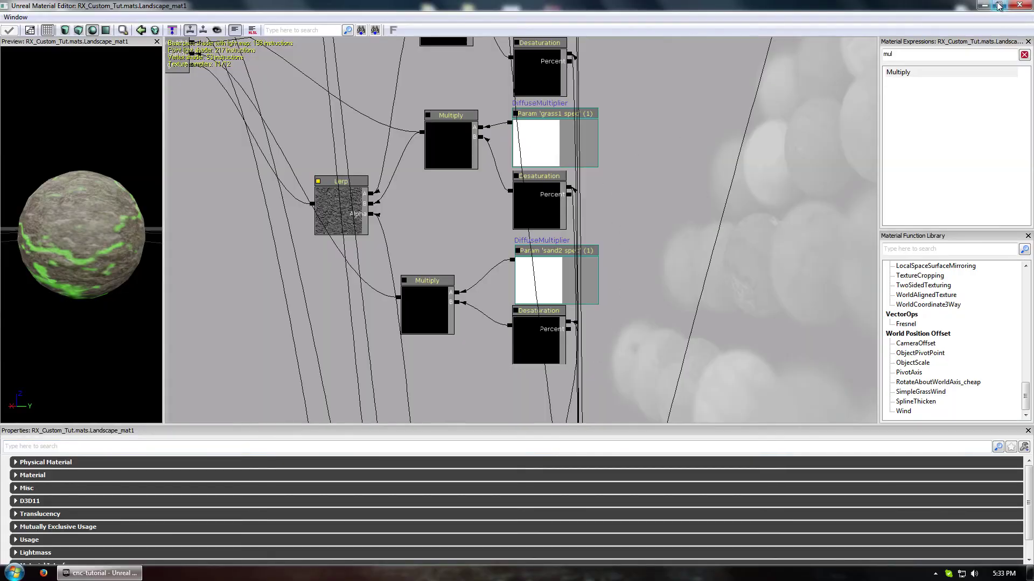
click(1019, 5)
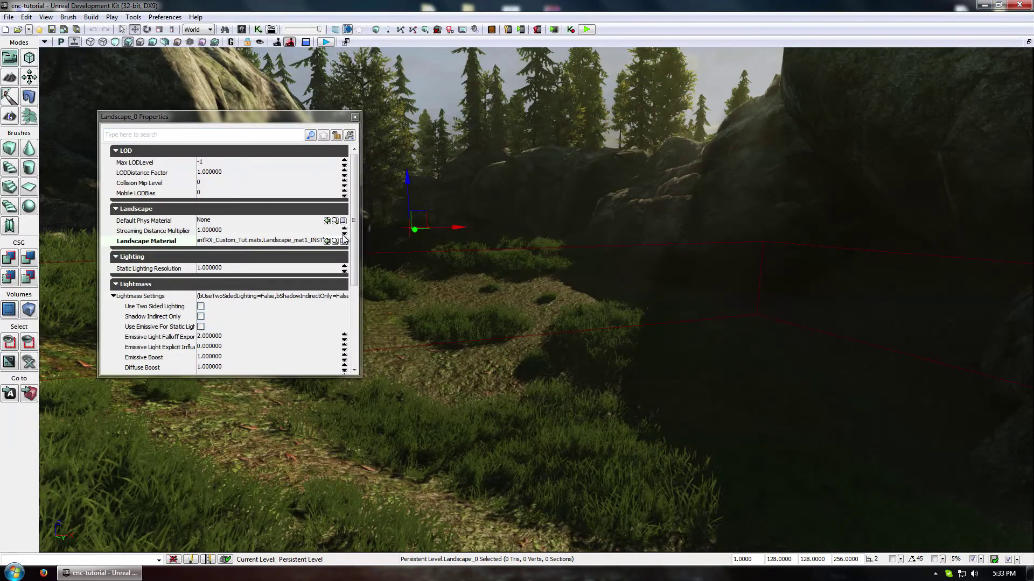
Step: Open the landscape's material instance Landscape_mat1_INST for editing beside the level view, with the Content Browser closed
click(330, 240)
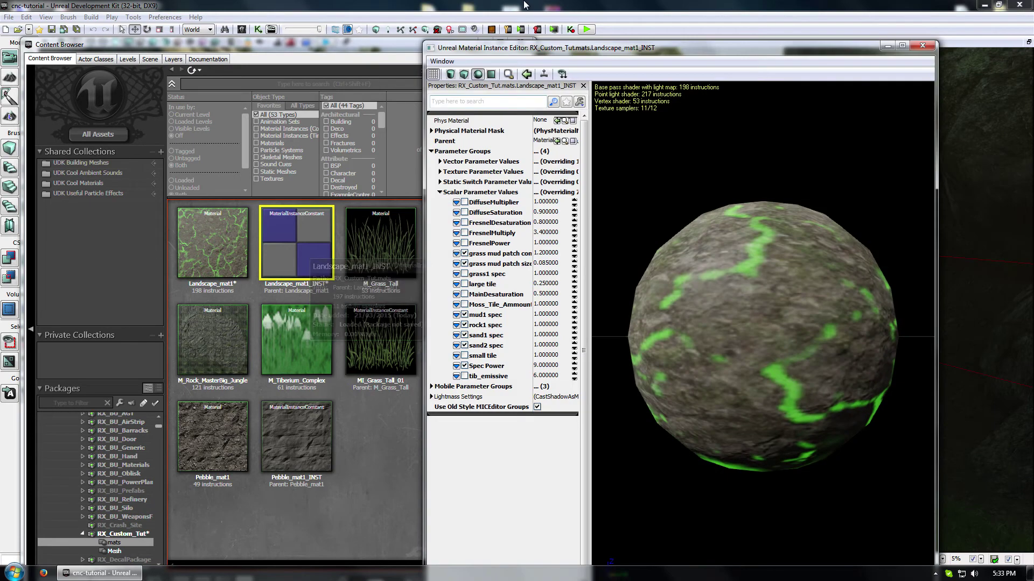
click(383, 46)
click(519, 43)
click(518, 43)
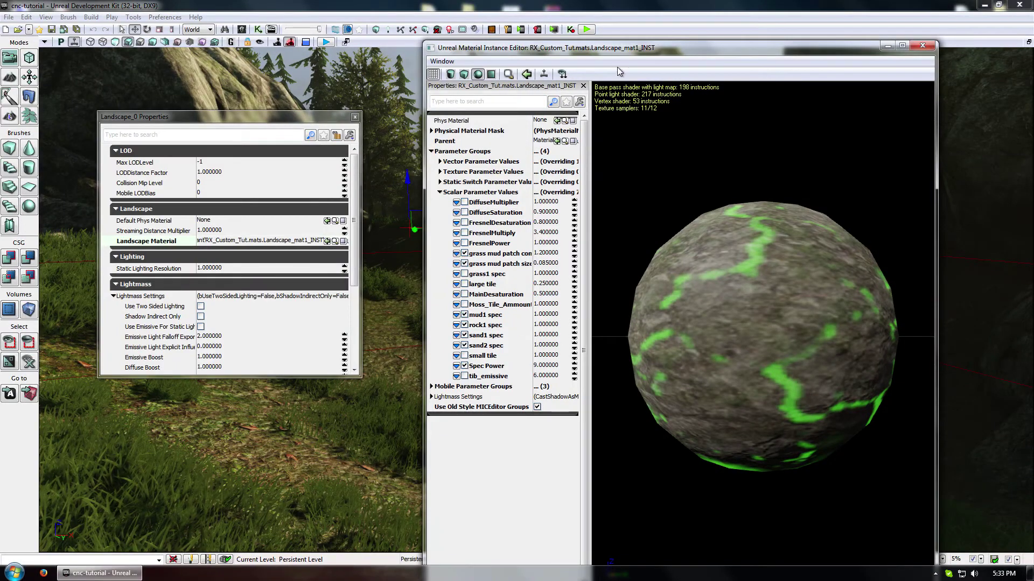
drag(618, 49, 704, 50)
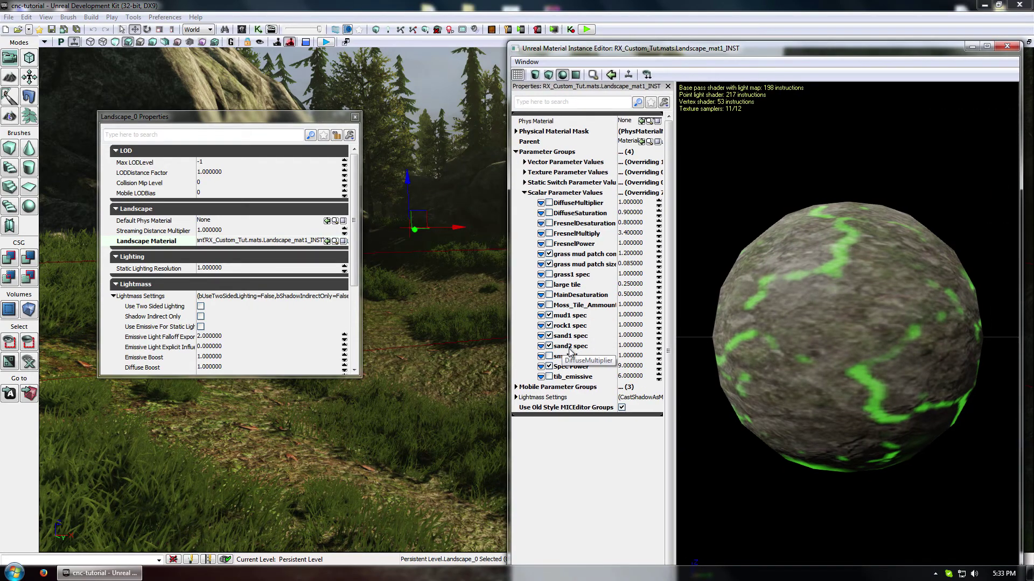
Step: Enable the grass1 spec override in the material instance and set it to 0.2
click(572, 276)
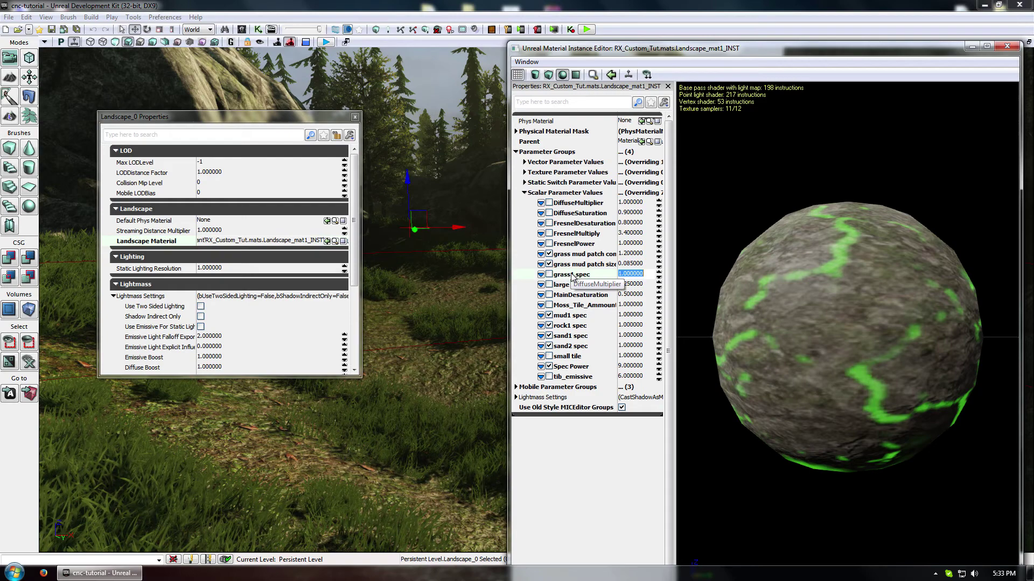
text(0.2)
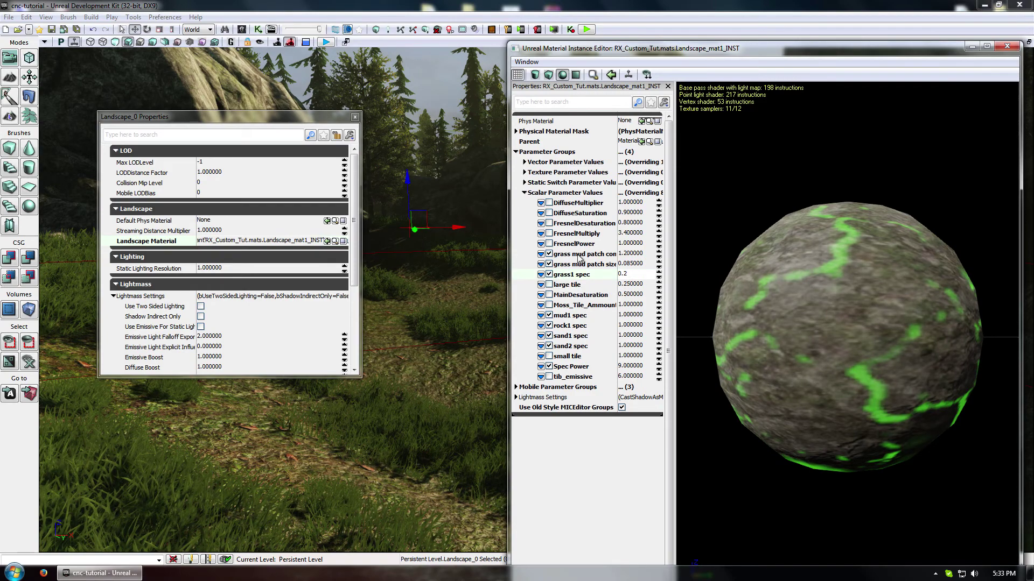
click(638, 264)
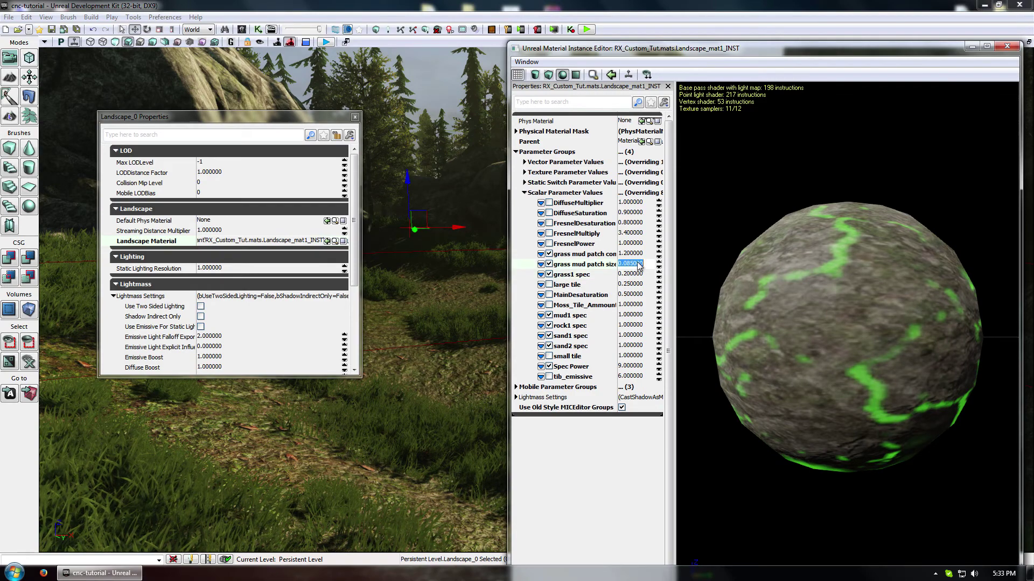
Step: Lower the grass1 spec value in stages to 0.1, 0.09 and finally 0.05 while checking the grassy ground
right_drag(469, 365, 491, 357)
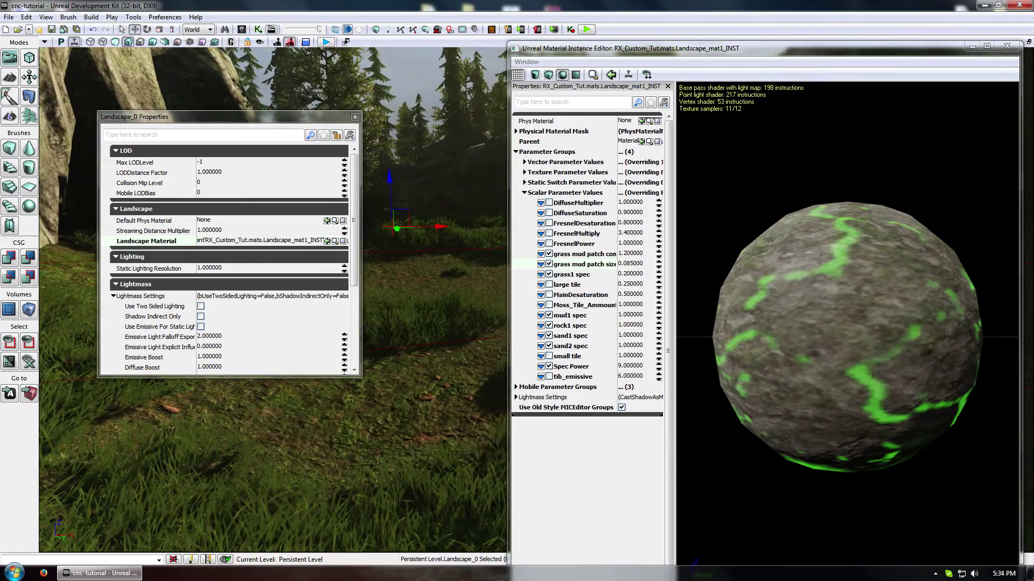
click(572, 277)
click(624, 275)
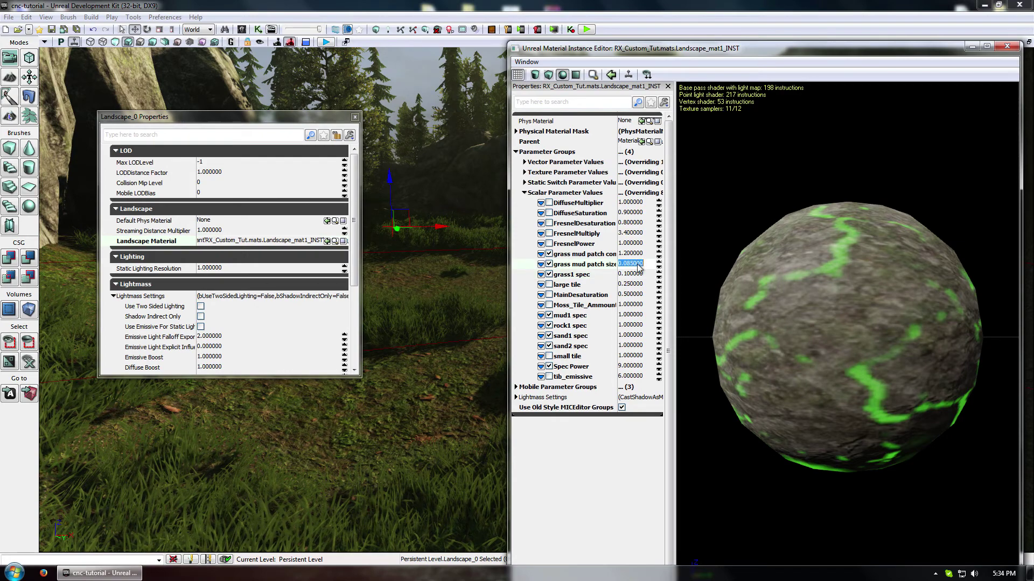
click(626, 276)
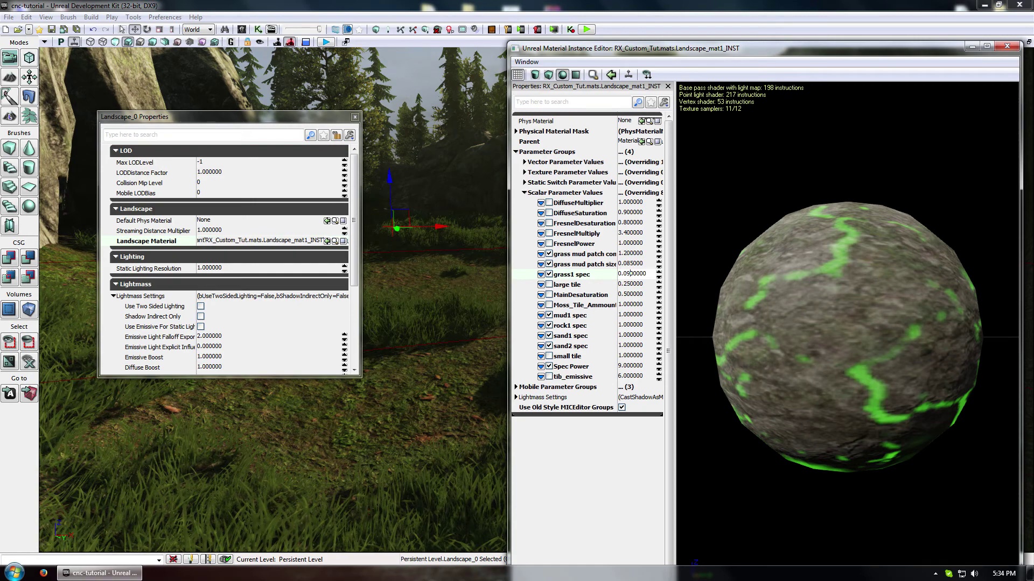
click(633, 255)
click(628, 265)
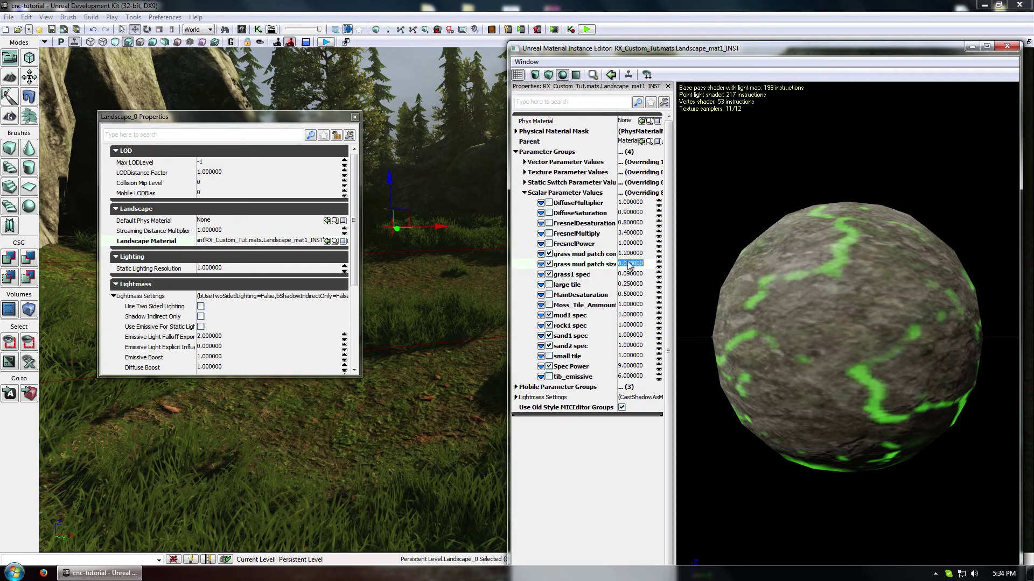
click(632, 275)
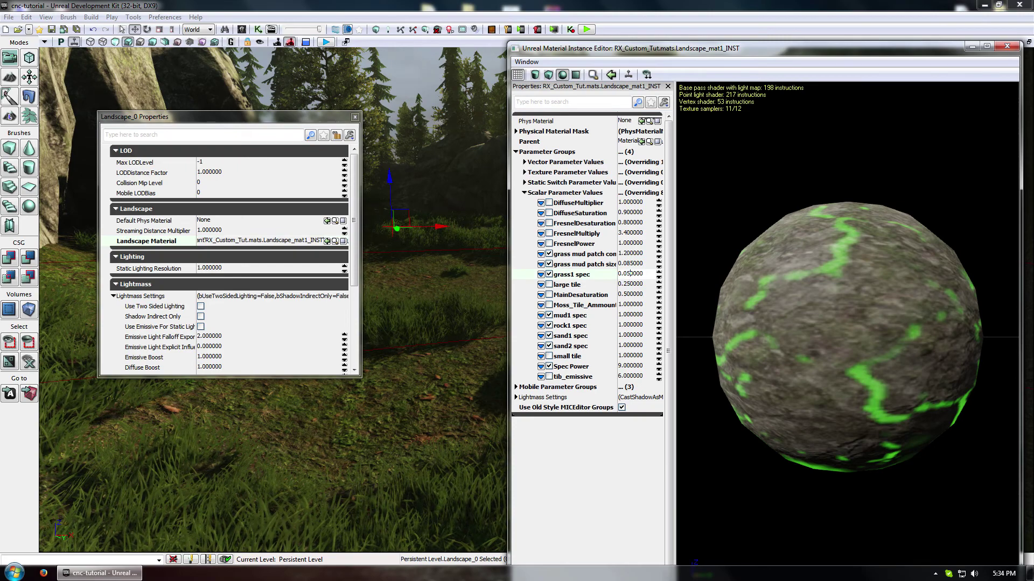
click(632, 265)
Step: Disable the sand1 spec, rock1 spec and mud1 spec overrides with the beach in view
drag(434, 347, 437, 221)
mouse_move(436, 220)
right_down()
mouse_move(423, 222)
mouse_move(429, 240)
mouse_move(419, 217)
mouse_move(441, 220)
right_up()
right_drag(435, 357, 436, 359)
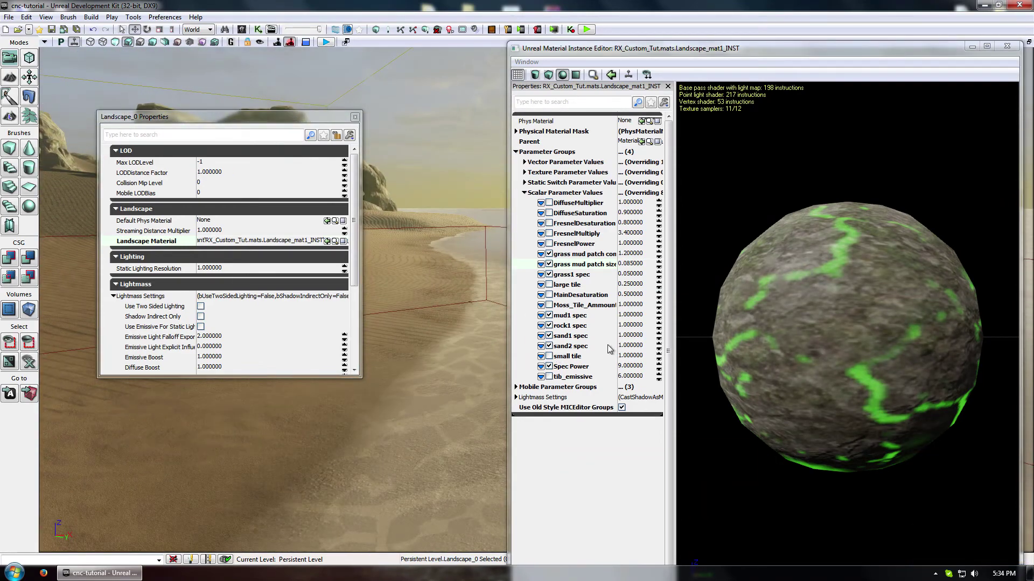
click(549, 336)
click(549, 326)
click(550, 315)
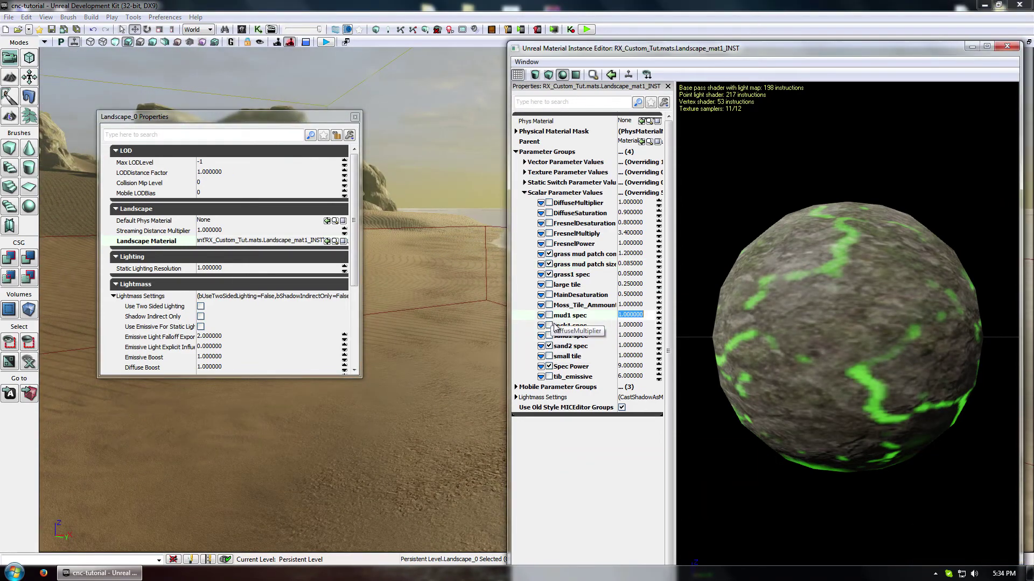
Step: Set the sand2 spec value to 2
click(629, 348)
click(621, 348)
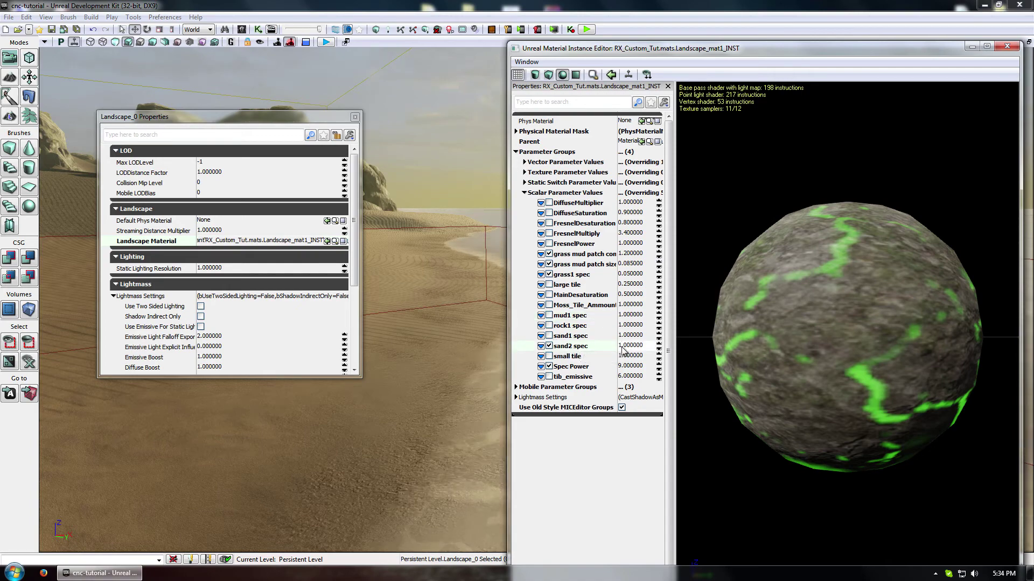
click(629, 328)
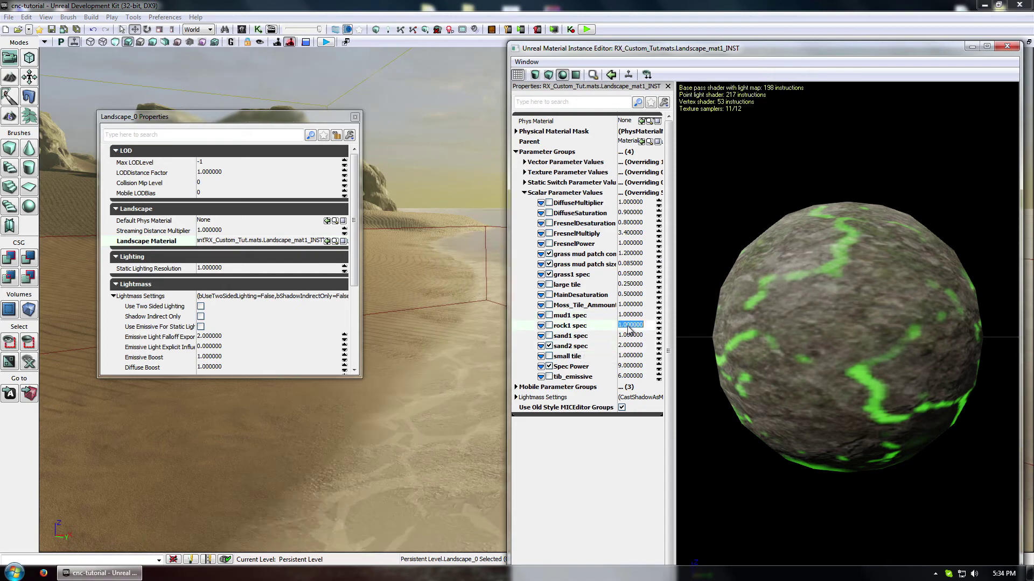
Step: Enable the sand1 spec override again and set it to 0.5
right_drag(420, 334, 490, 337)
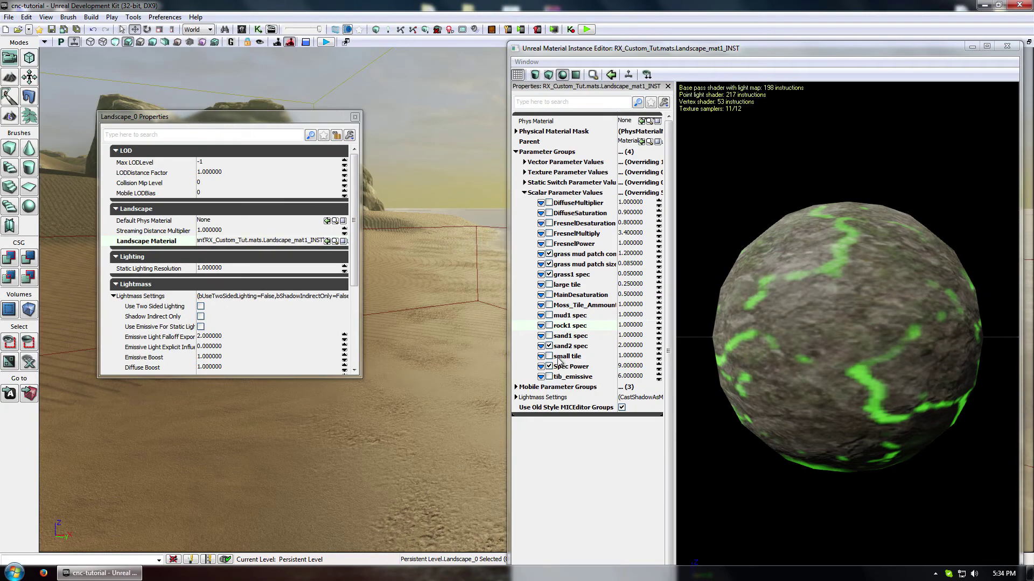
click(549, 335)
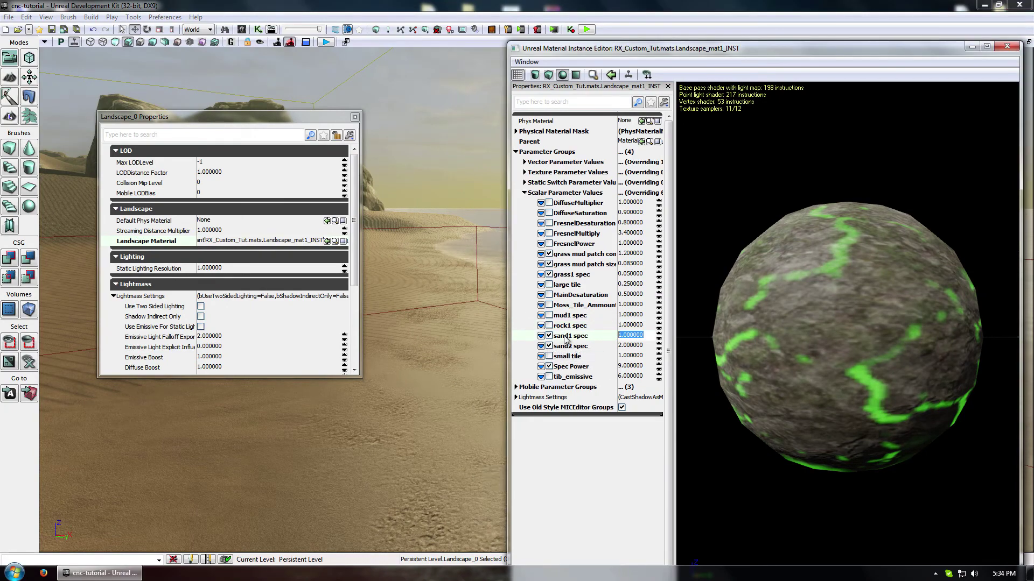
text(0.5)
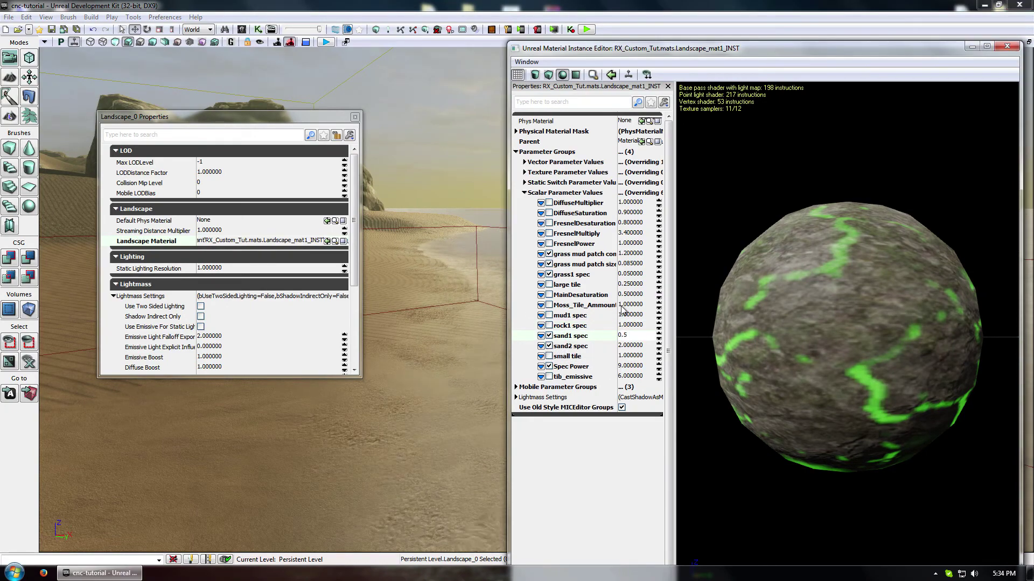
click(625, 306)
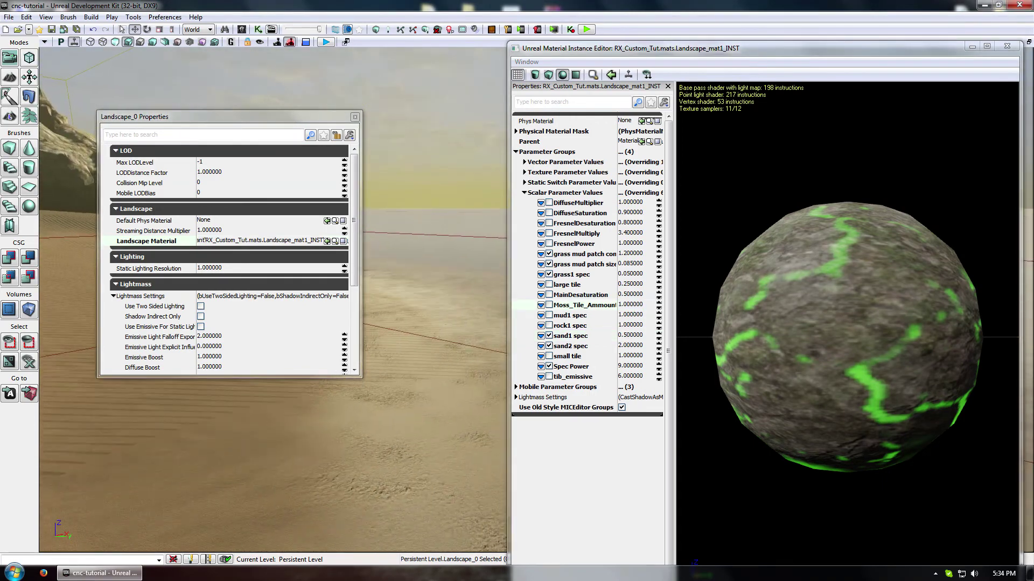
Step: Set the sand2 spec value to 1.5 and close the landscape's properties window
right_drag(431, 431, 86, 431)
drag(331, 118, 277, 113)
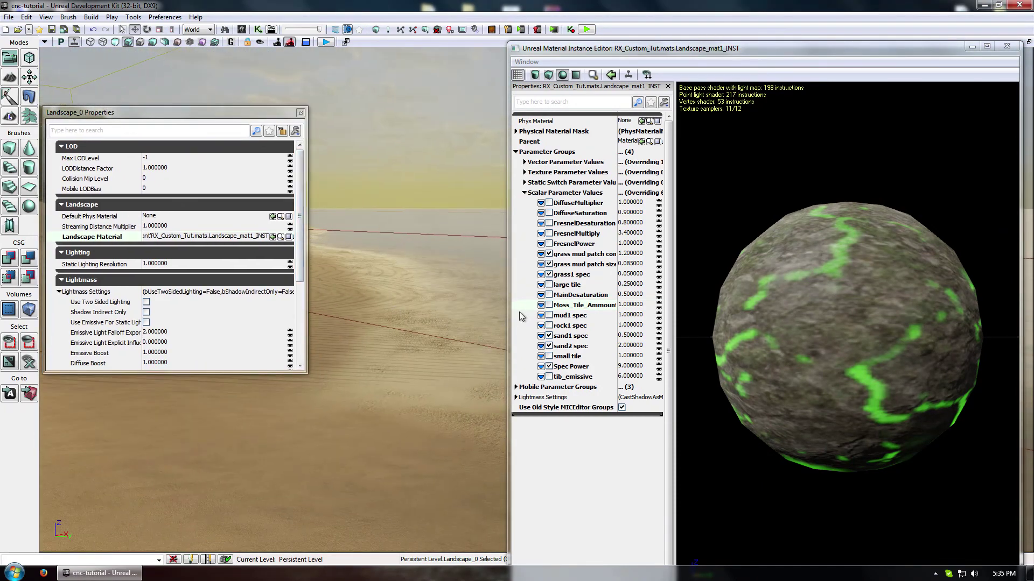
click(622, 346)
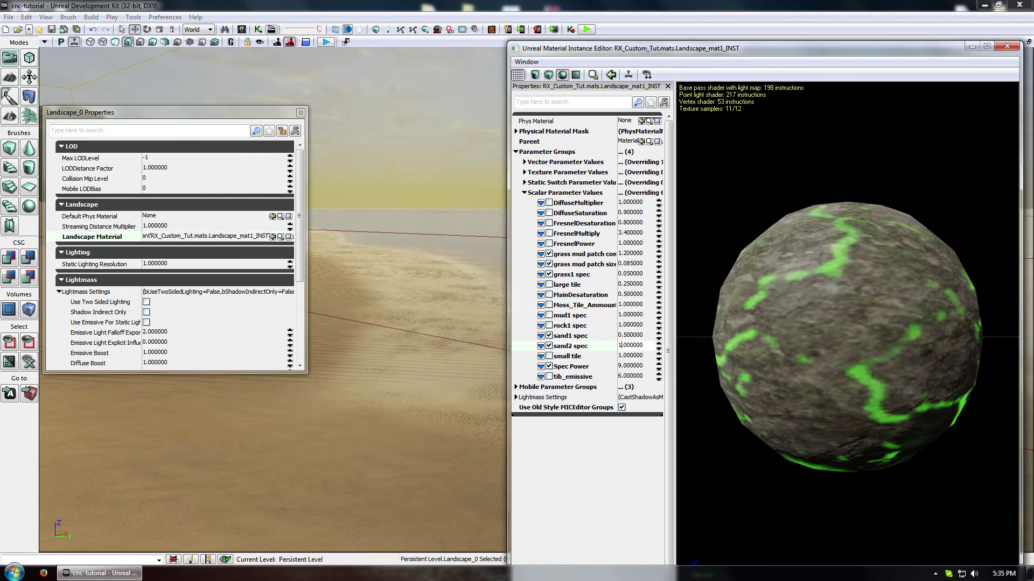
click(638, 296)
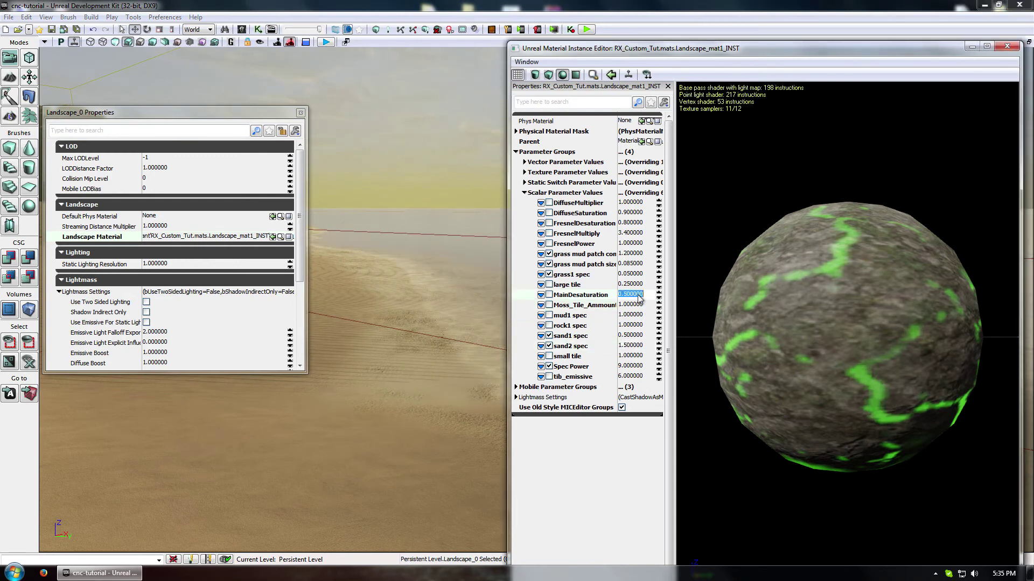
click(299, 114)
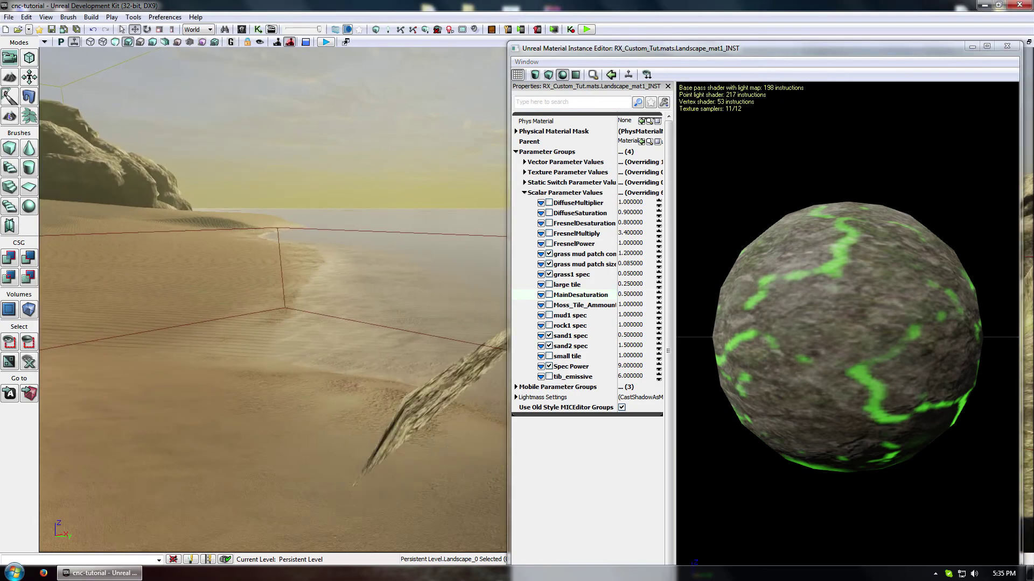
Step: Enable the rock1 spec override and set it to 0.25 with the rocks in view
mouse_move(273, 299)
right_down()
mouse_move(145, 301)
mouse_move(288, 299)
right_up()
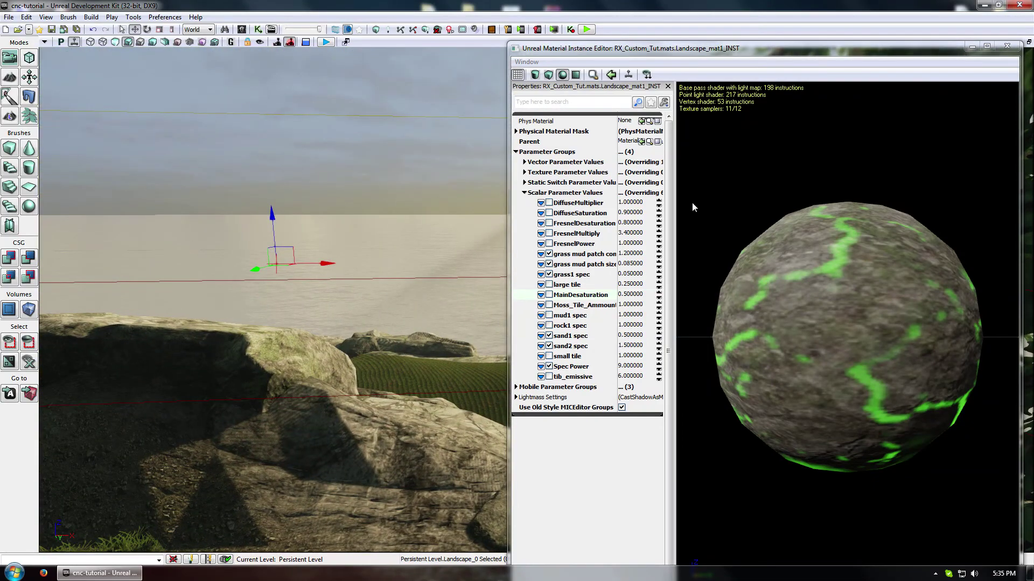
click(549, 326)
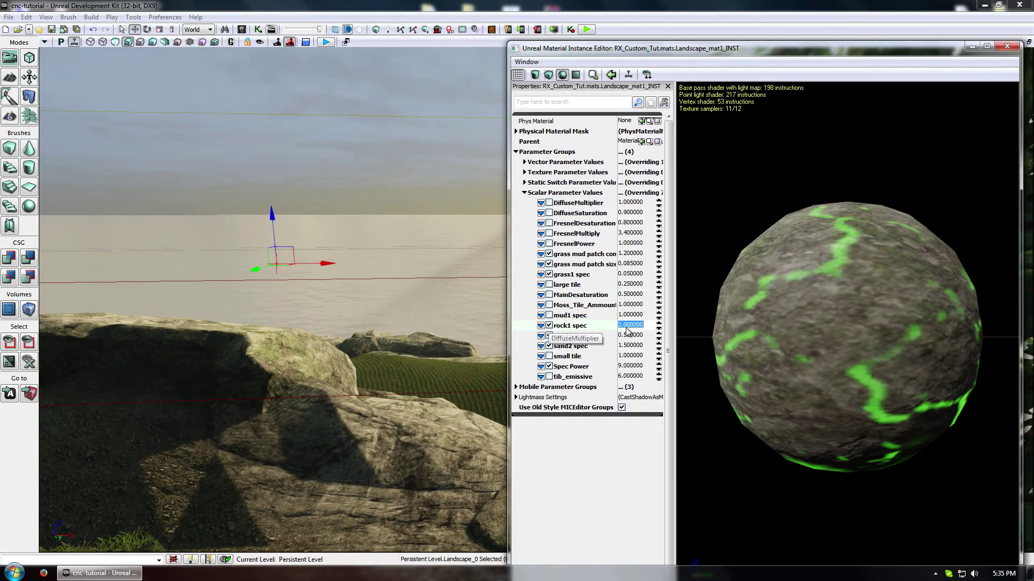
click(643, 327)
text(0)
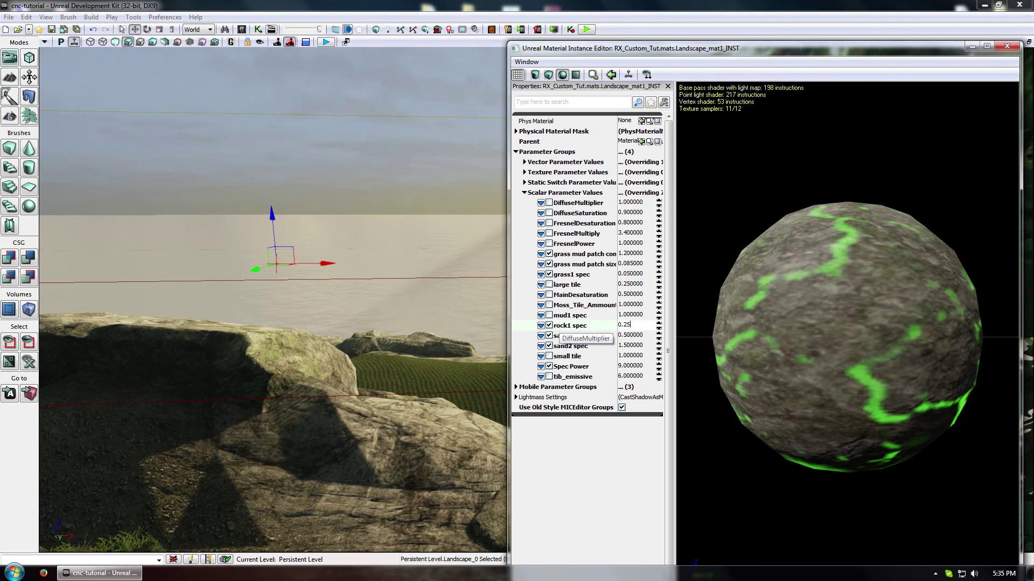
text(.25)
click(641, 284)
Step: Check the rock surfaces up close and raise the rock1 spec value to 0.5
drag(352, 389, 382, 417)
right_drag(382, 417, 377, 416)
drag(344, 345, 340, 312)
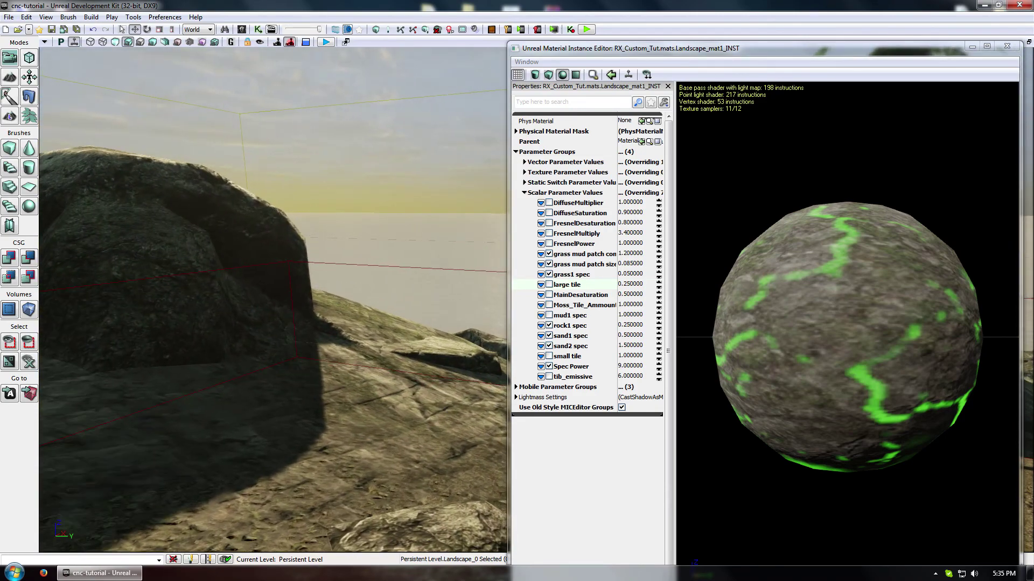
click(628, 325)
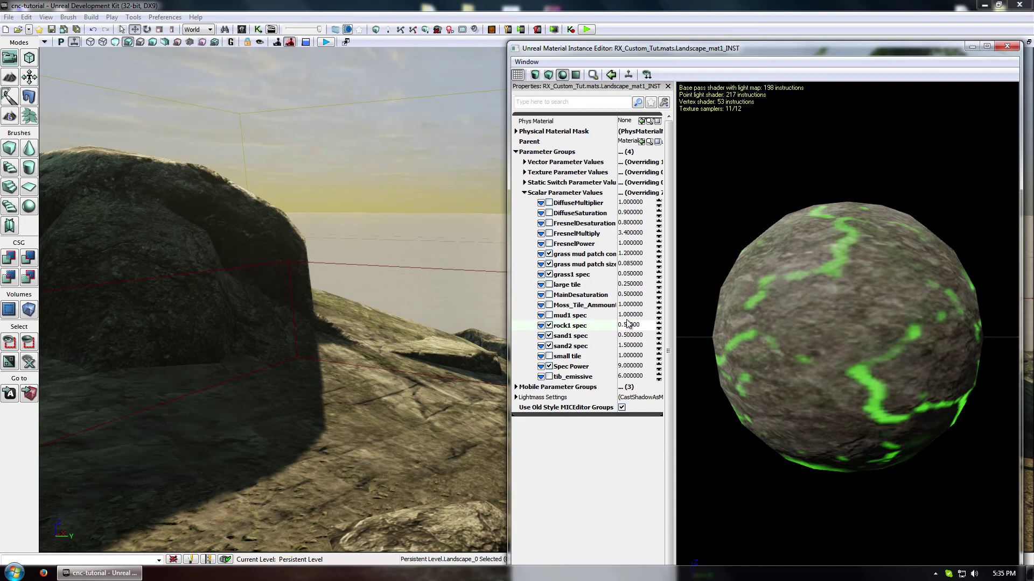
click(634, 316)
Step: Compare the sunlit rocks and set the rock1 spec value back to 0.25
drag(401, 353, 272, 180)
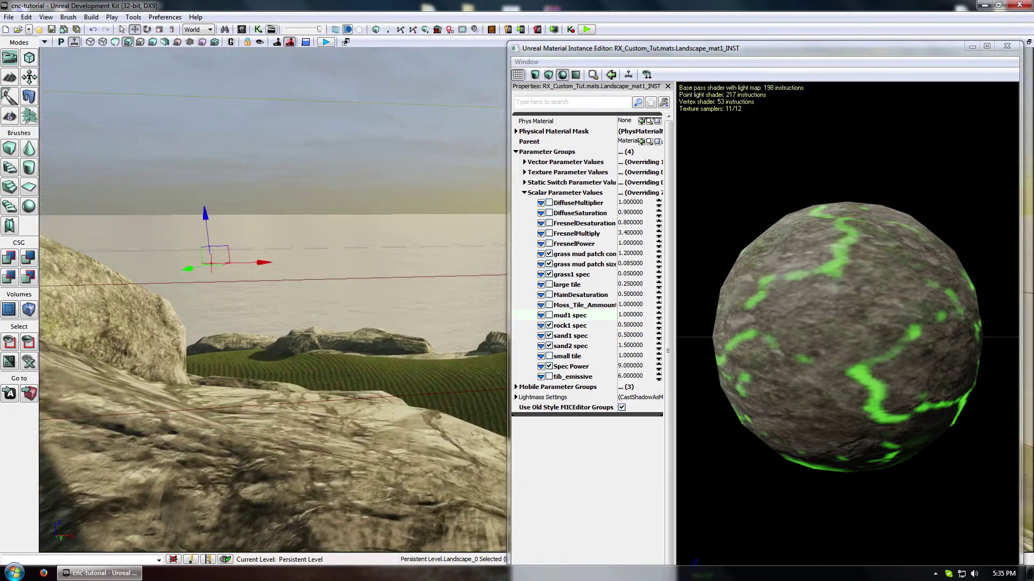
click(627, 325)
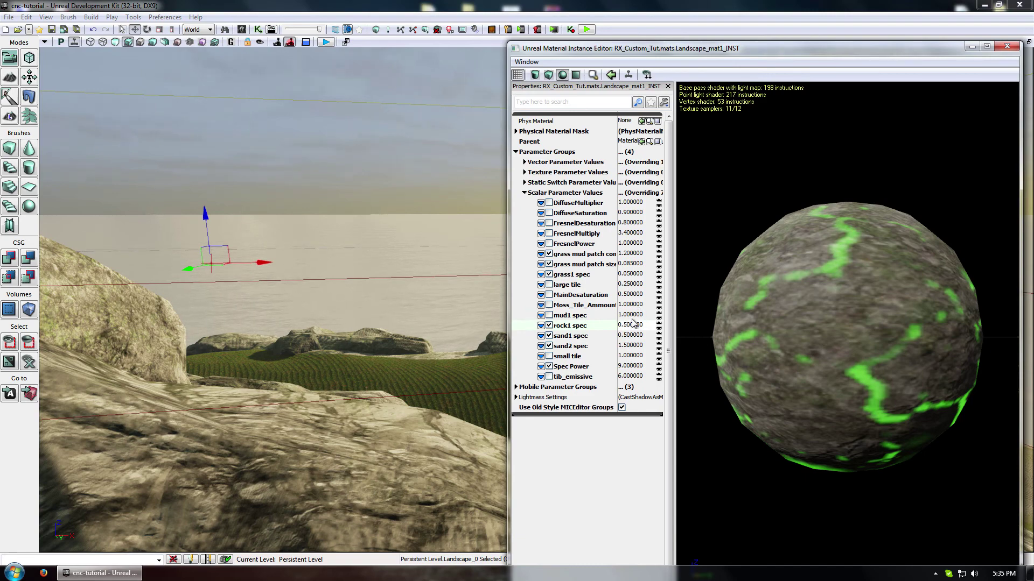
key(Return)
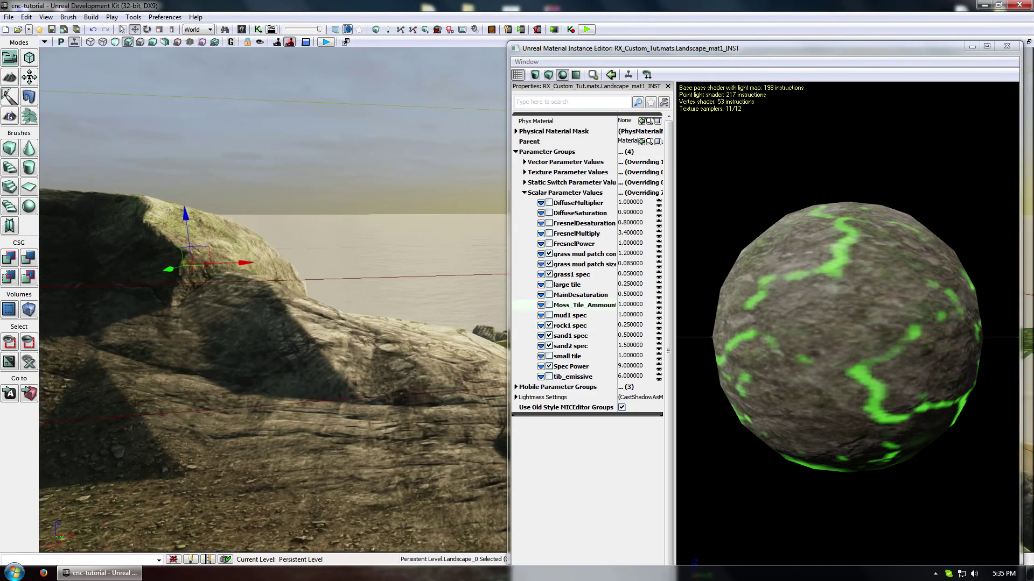
Step: Enable the mud1 spec override and set it to 0.75 with the muddy ground in view
click(549, 315)
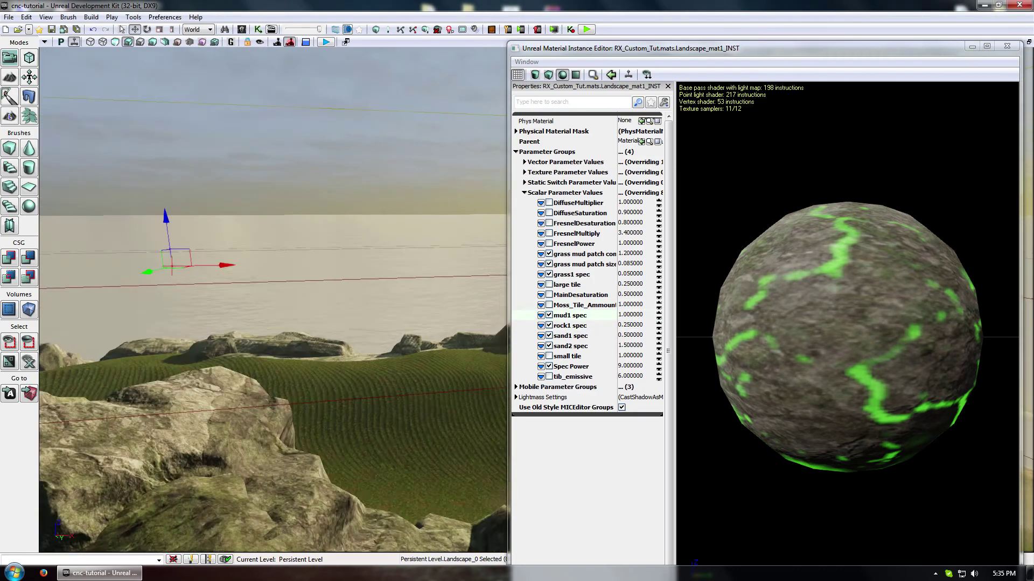
middle_drag(458, 312, 460, 347)
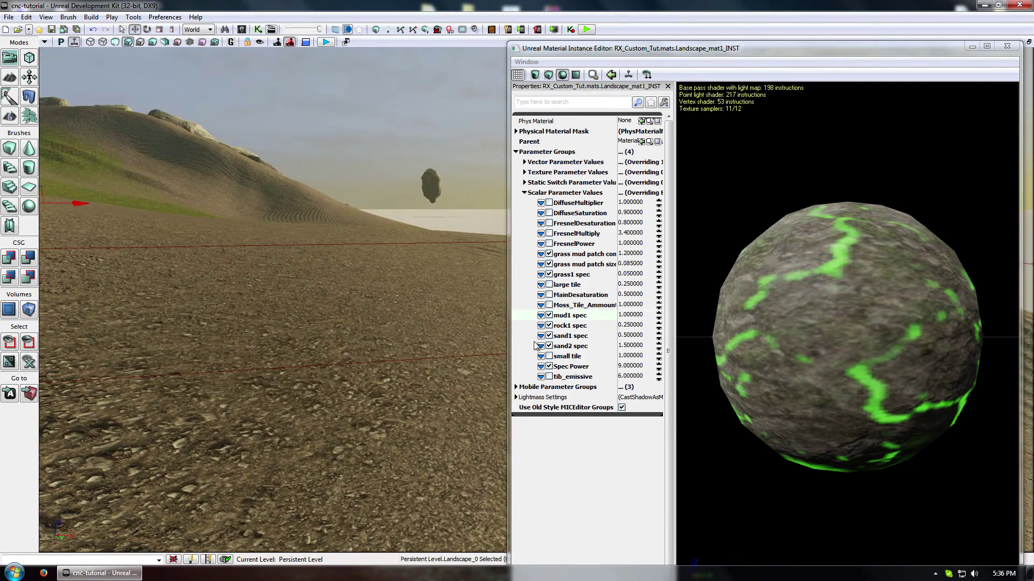
drag(645, 318, 501, 317)
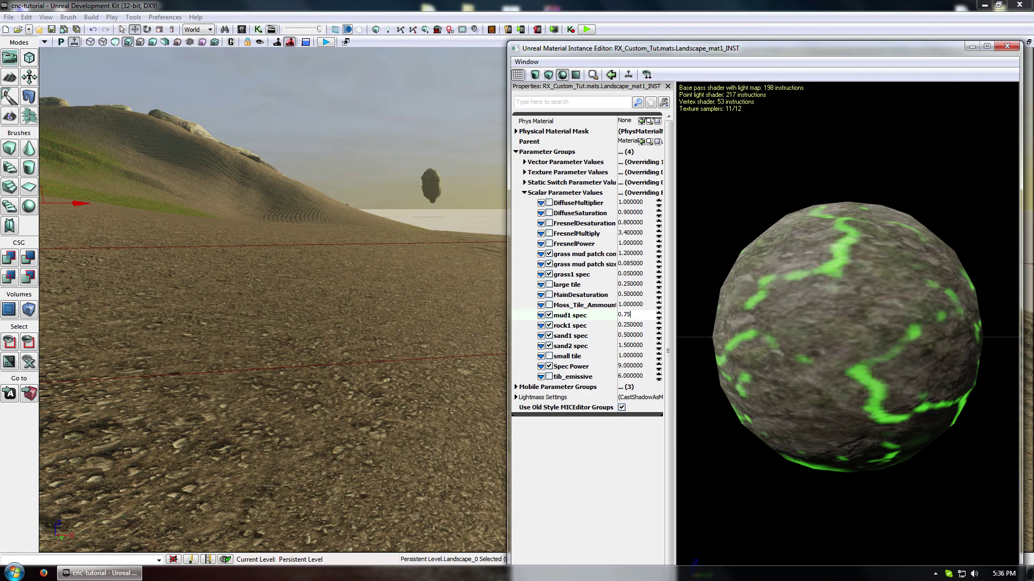
click(574, 336)
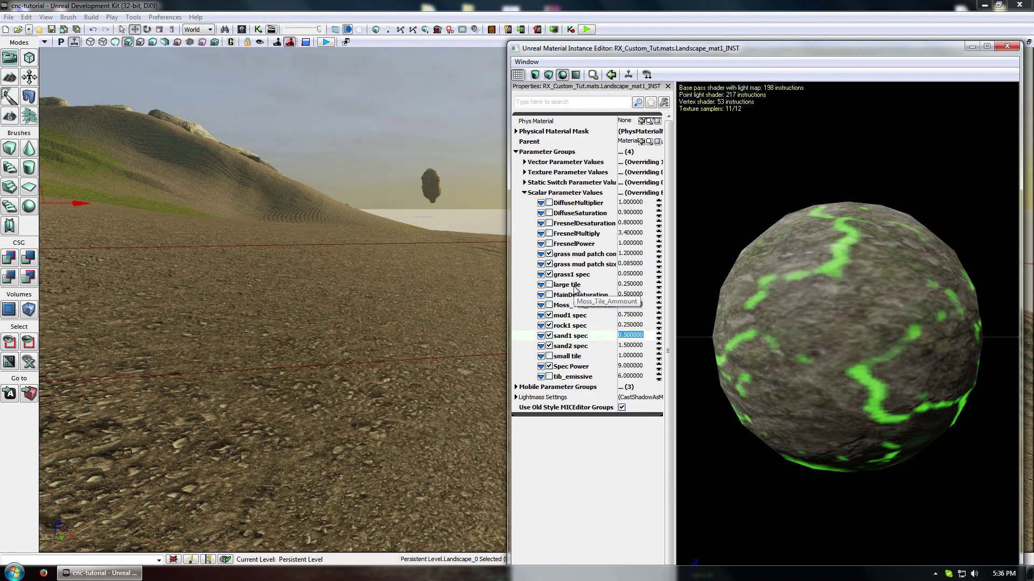
Step: Examine the specular highlights on the grass, the shoreline and the sand from several viewing angles
right_drag(347, 302, 317, 302)
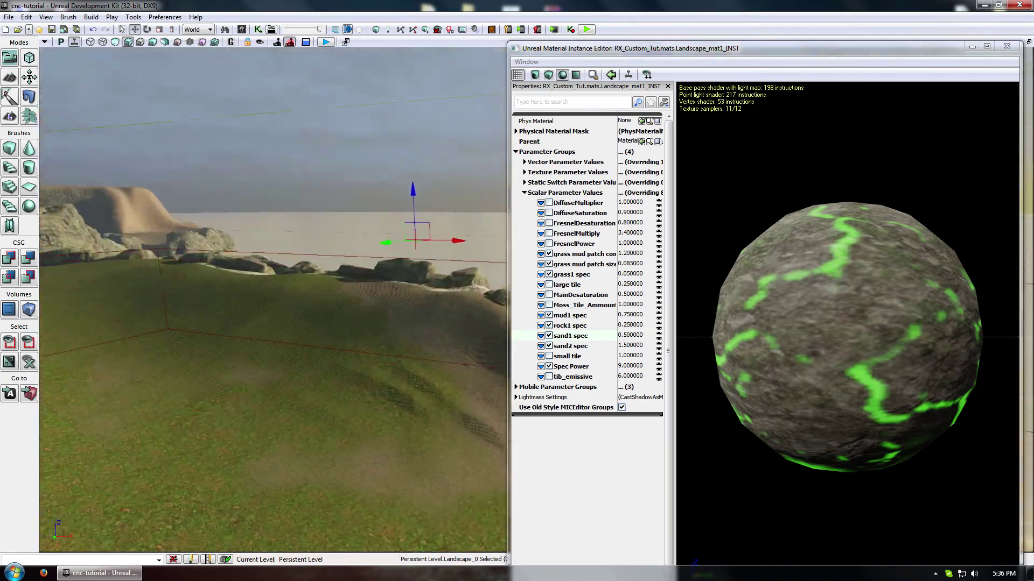
drag(436, 302, 463, 303)
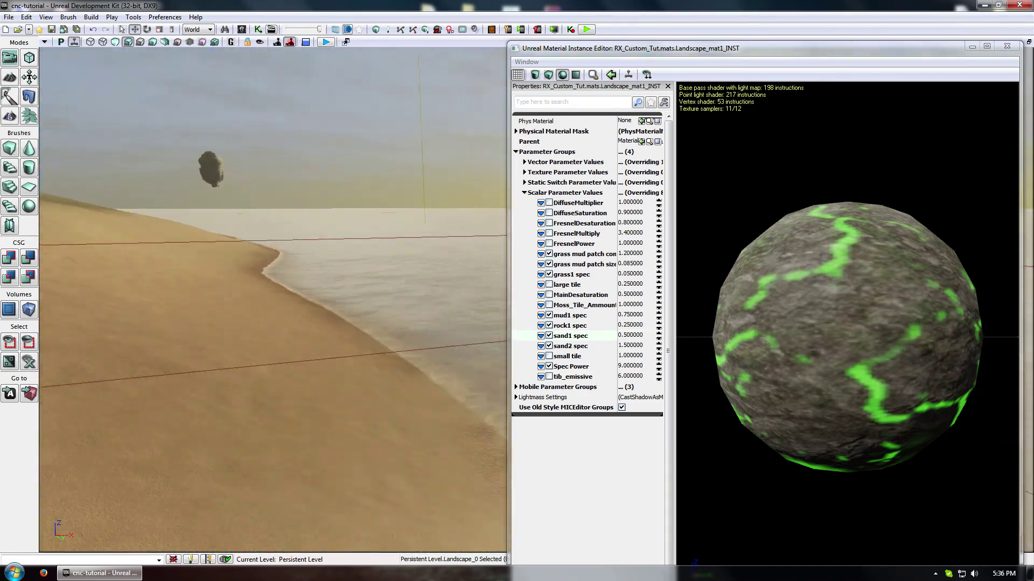
right_drag(301, 302, 350, 296)
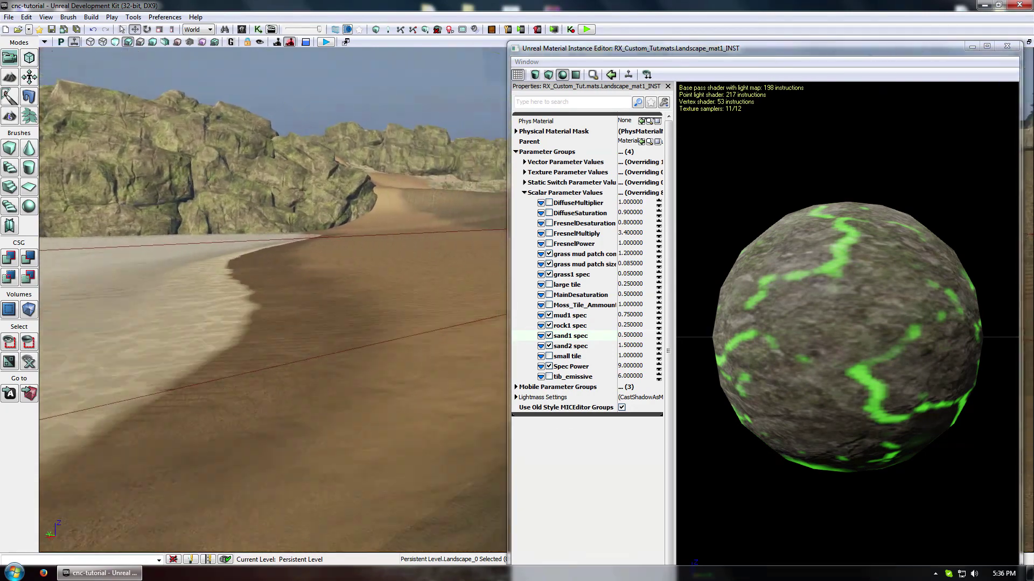
drag(323, 271, 329, 270)
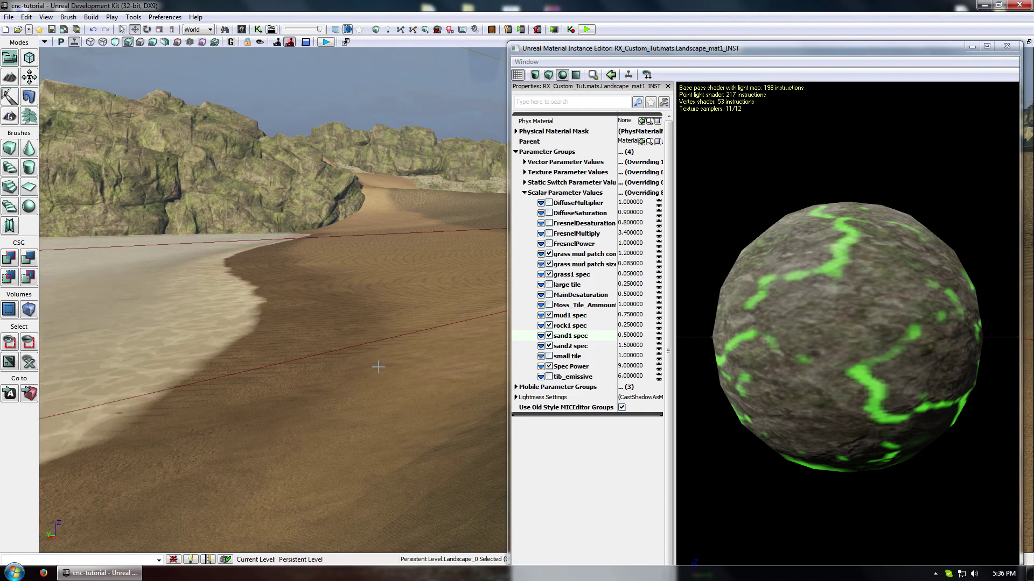
right_drag(378, 367, 274, 307)
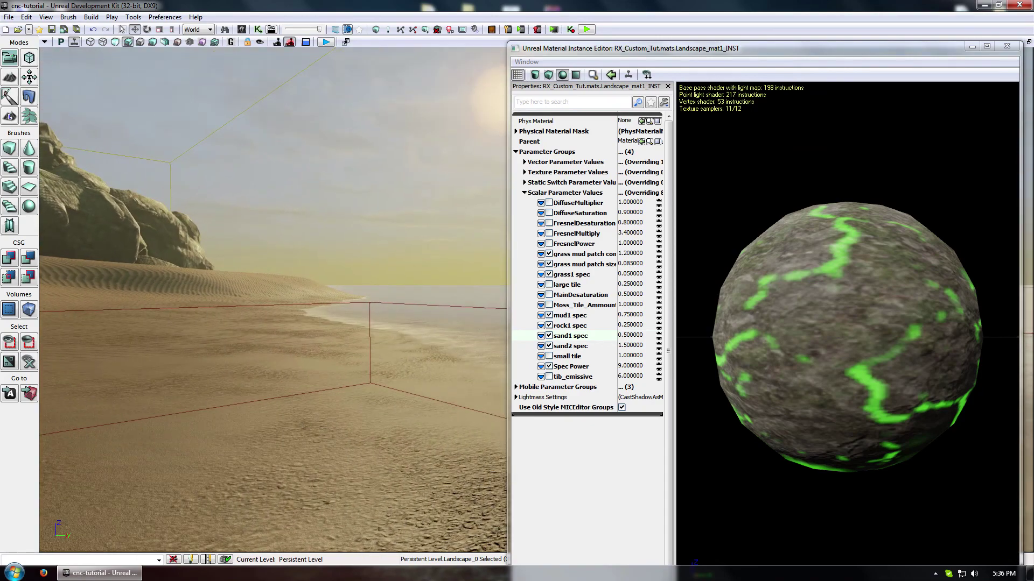
right_drag(374, 382, 156, 350)
mouse_move(334, 375)
right_down()
mouse_move(356, 376)
mouse_move(335, 374)
right_up()
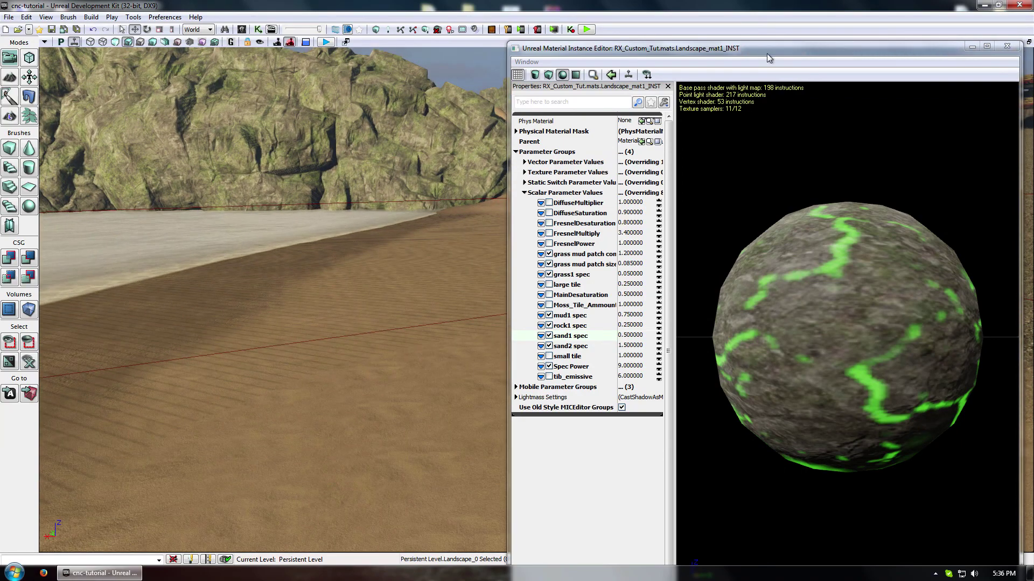
Step: Minimize the material instance editor and inspect the grass and mud areas of the landscape in the full viewport
click(972, 47)
right_drag(700, 291, 538, 308)
right_drag(468, 331, 479, 355)
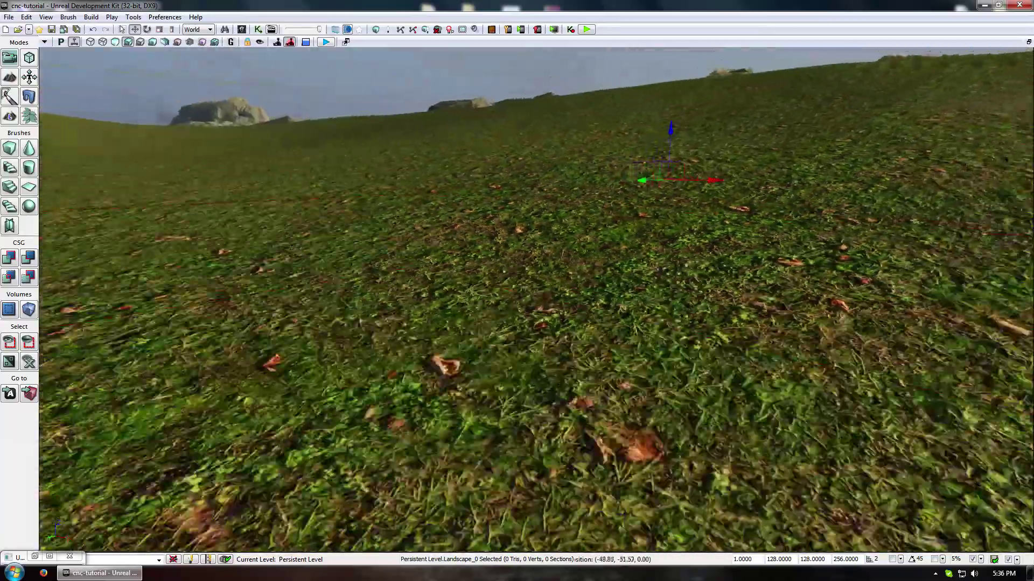
right_drag(587, 329, 549, 314)
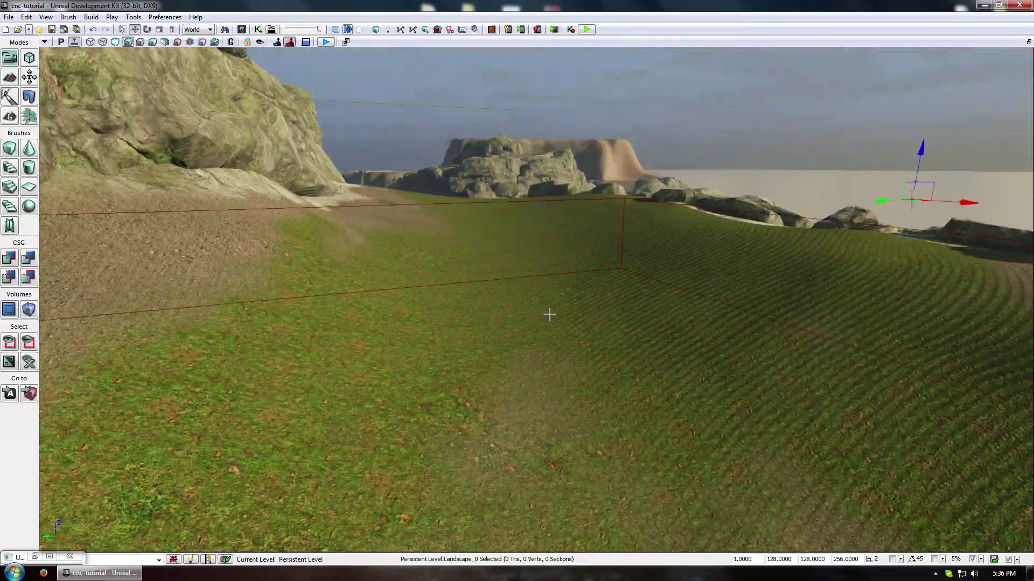